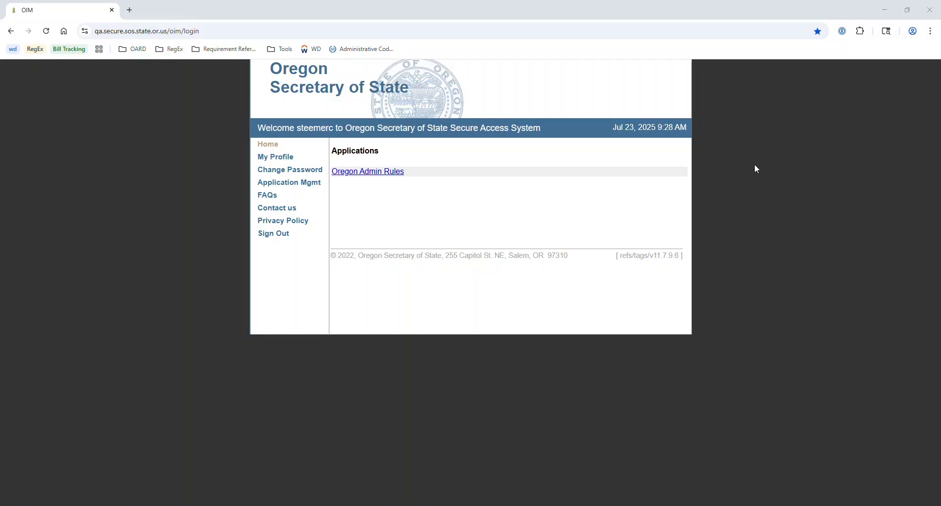
Step: Open the Oregon Admin Rules application and enter chapter 635 - Department of Fish and Wildlife
left_click(392, 174)
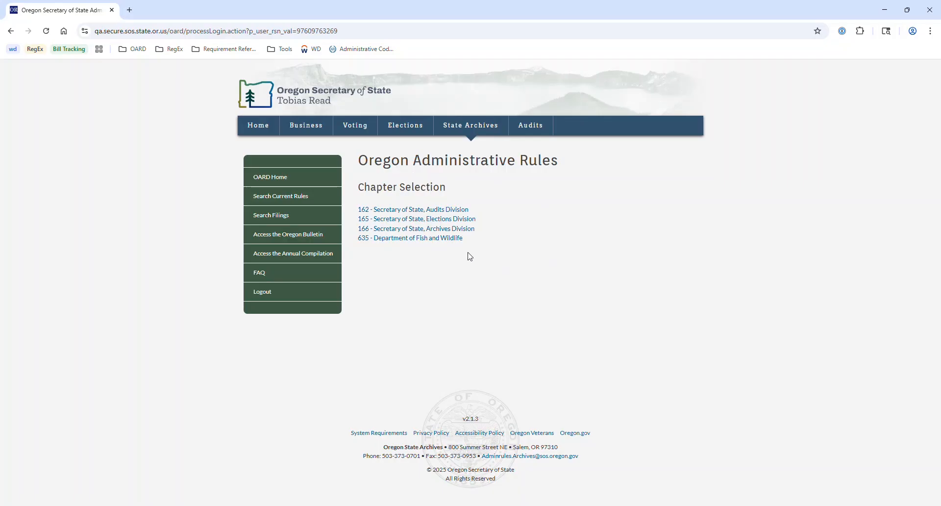
left_click(450, 239)
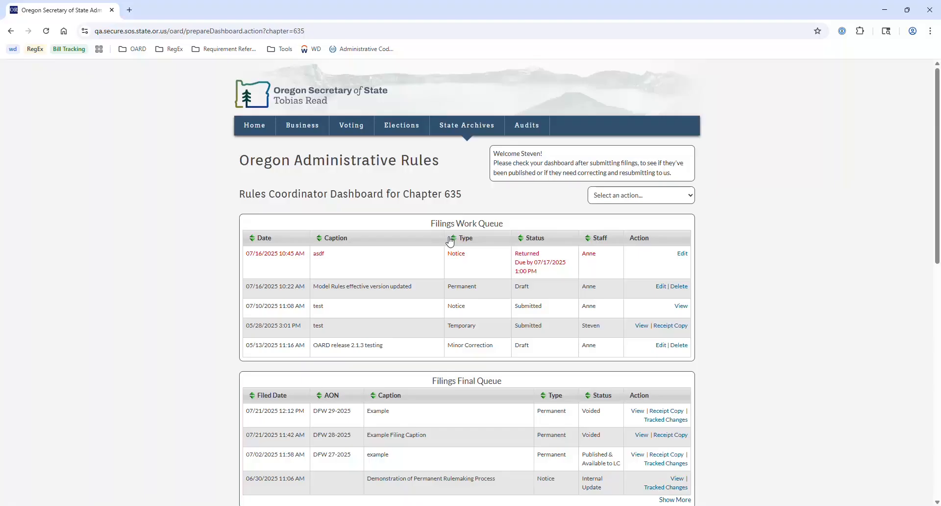
Step: Show more entries in the Filings Final Queue and view the "testing URL wrap" notice filed 04/09/2025 9:47 AM
scroll(497, 204, "down", 1)
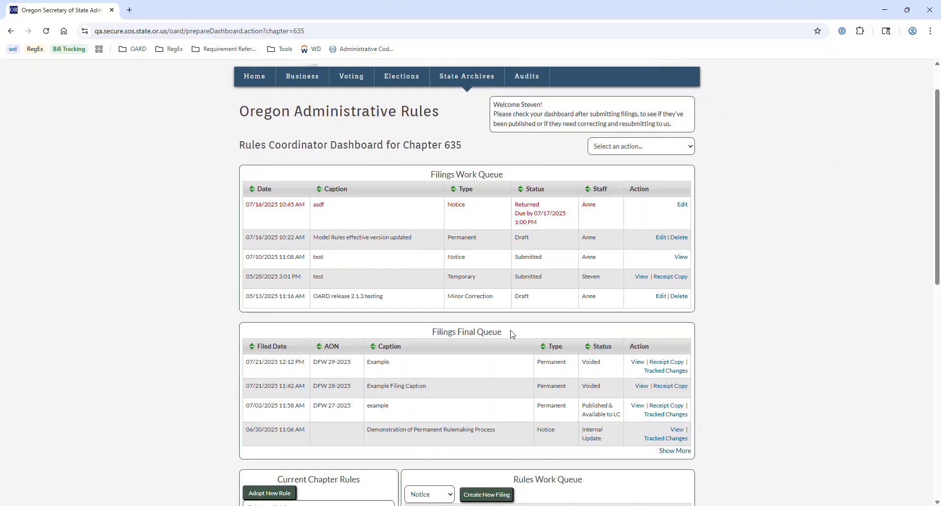
left_click(679, 452)
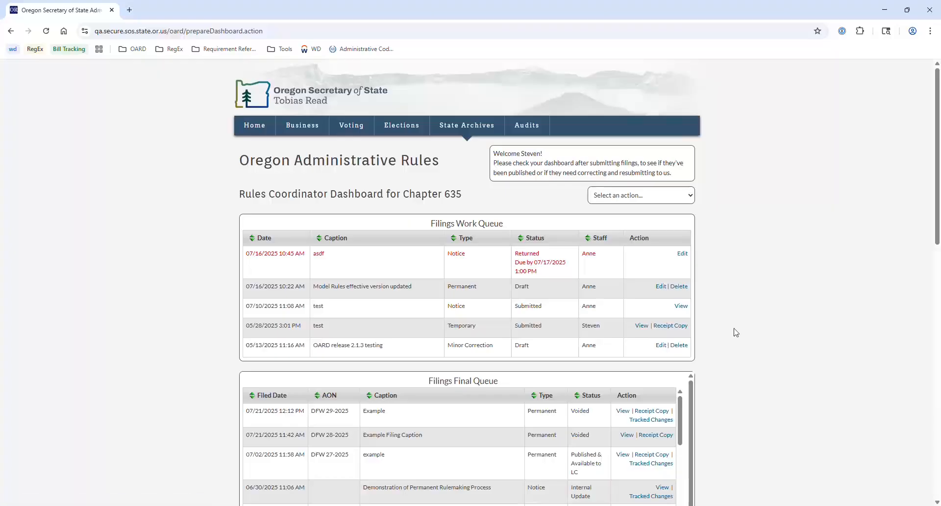
scroll(735, 324, "down", 3)
scroll(739, 324, "down", 1)
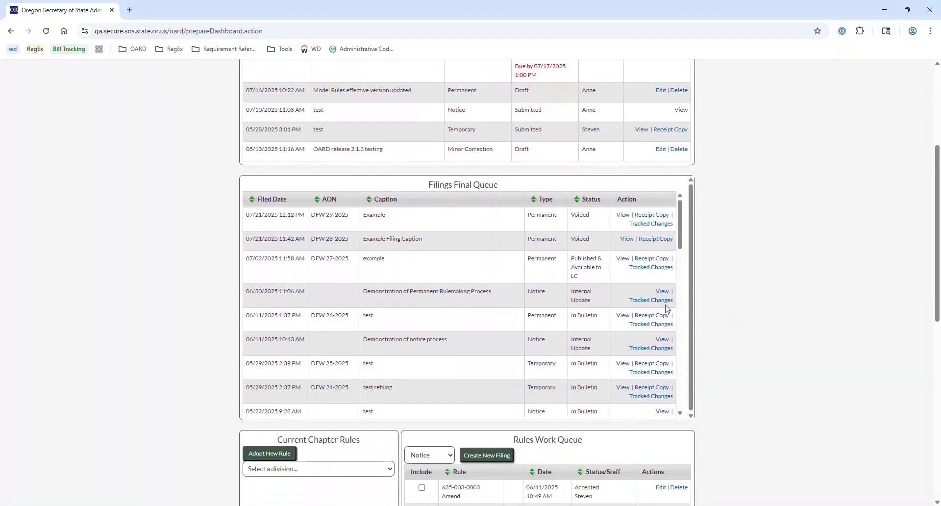
scroll(483, 253, "down", 1)
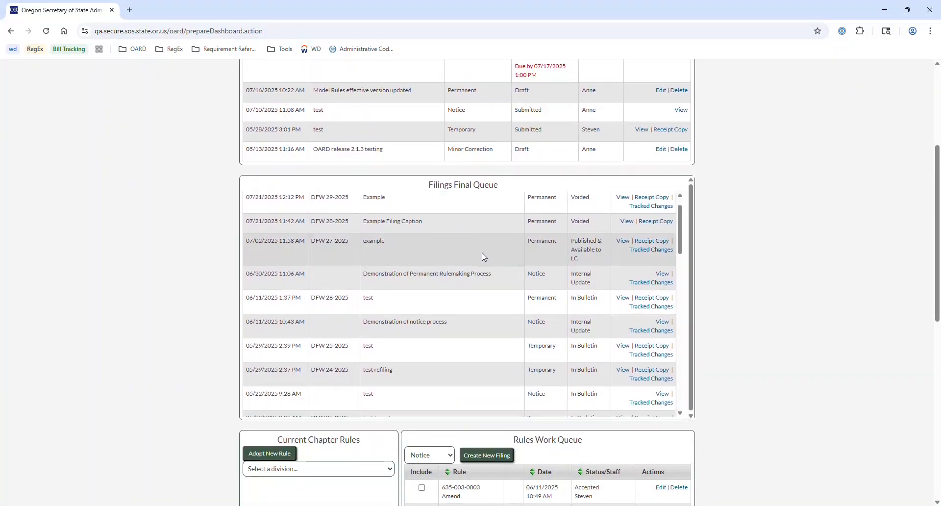
scroll(482, 256, "down", 2)
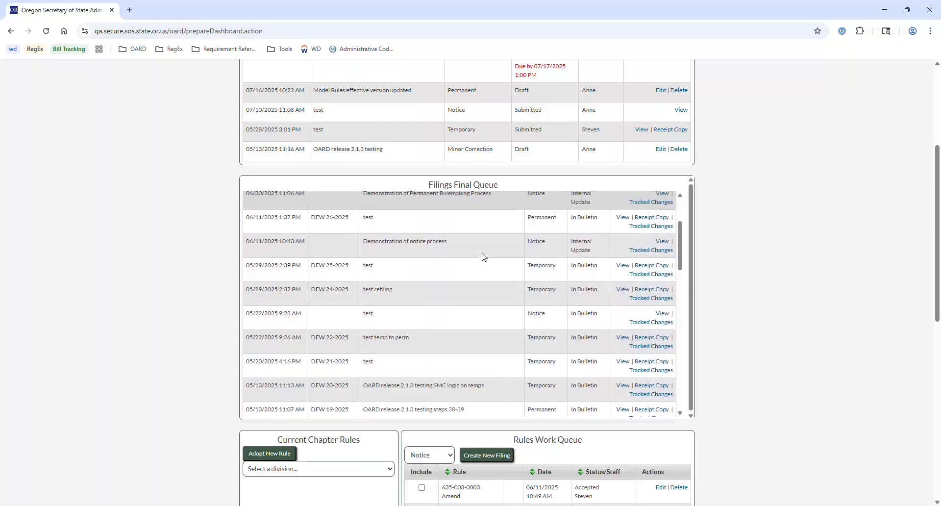
scroll(482, 256, "down", 6)
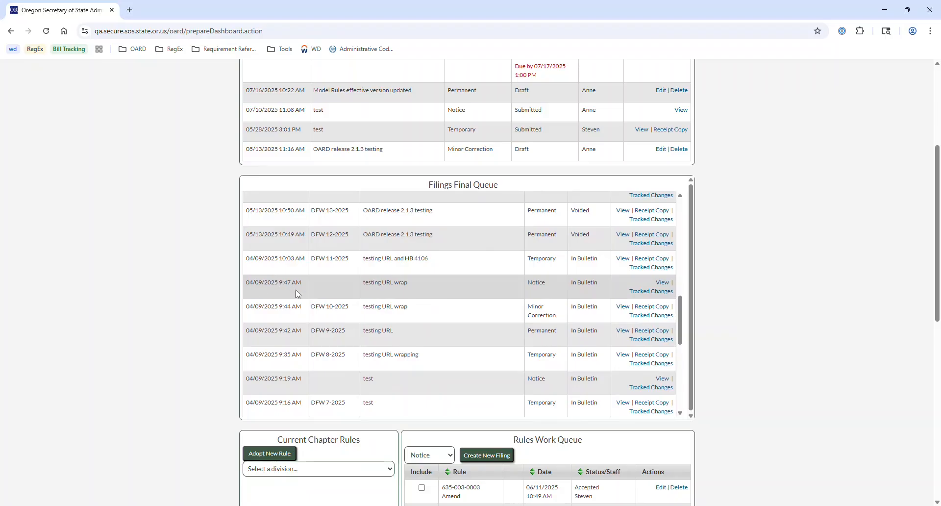
left_click(664, 283)
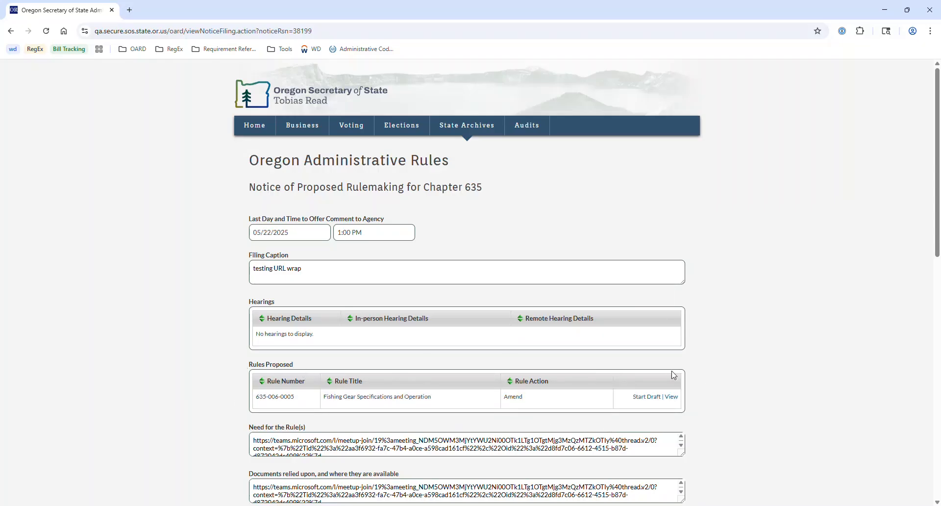
right_click(675, 401)
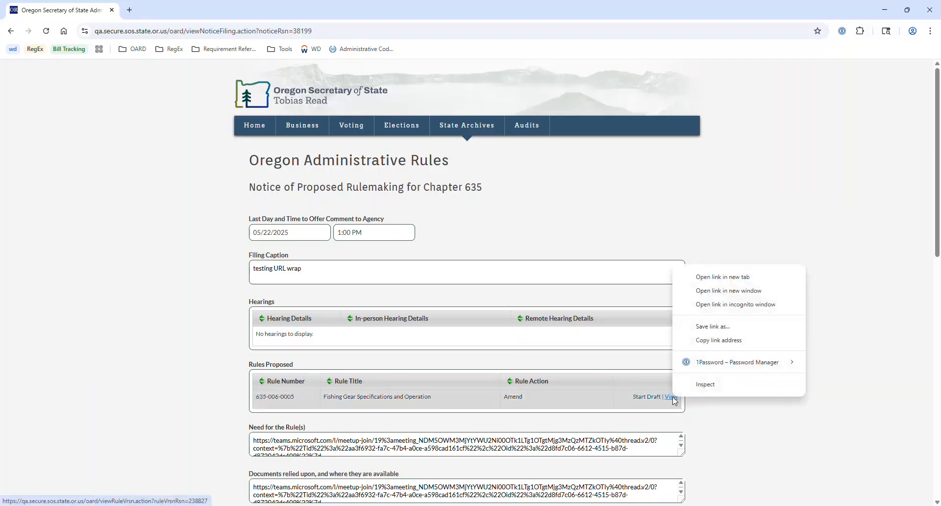
left_click(730, 277)
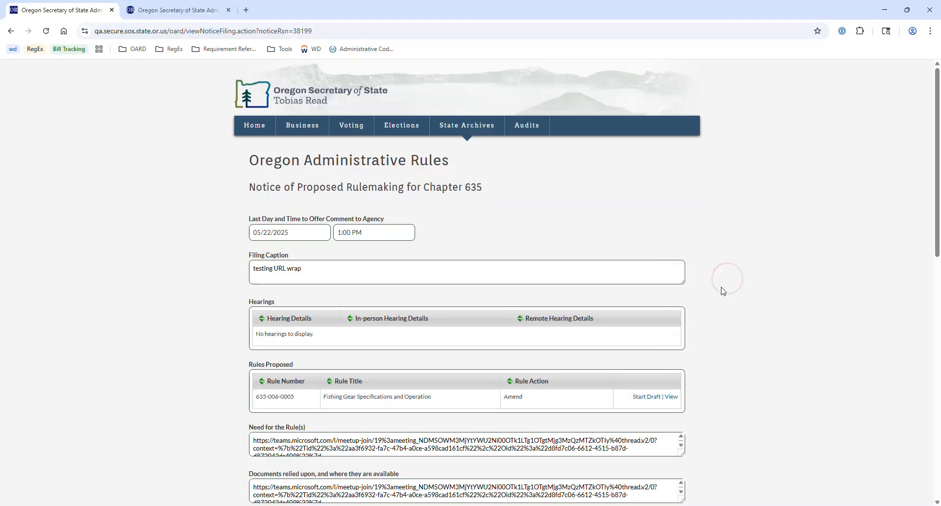
left_click(646, 401)
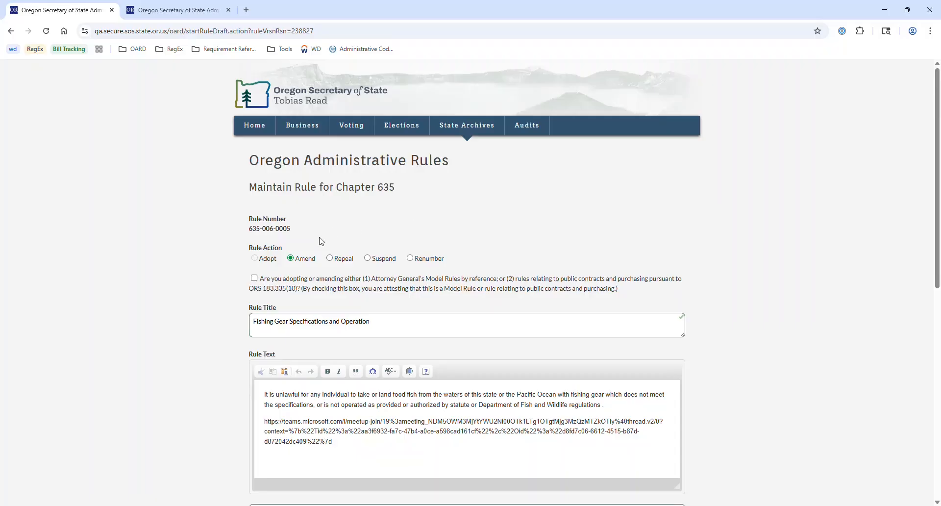
scroll(403, 240, "down", 1)
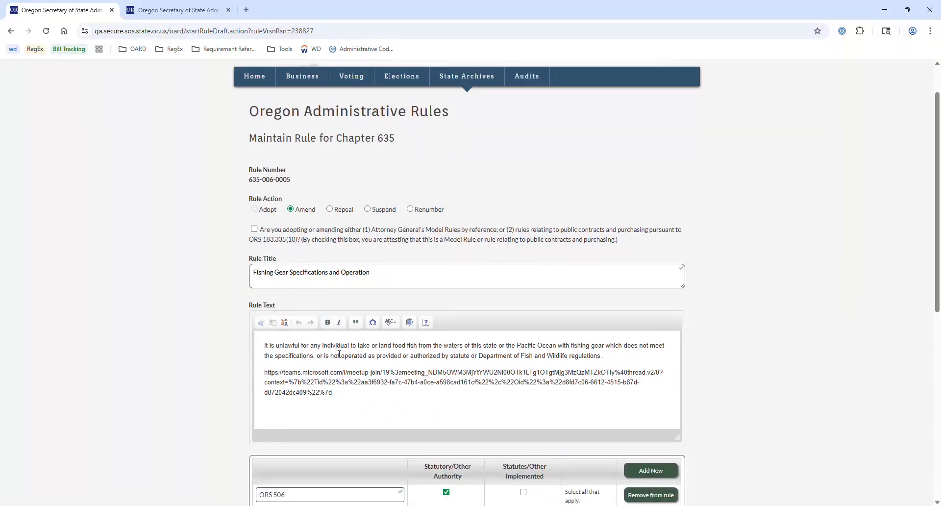
scroll(374, 362, "down", 3)
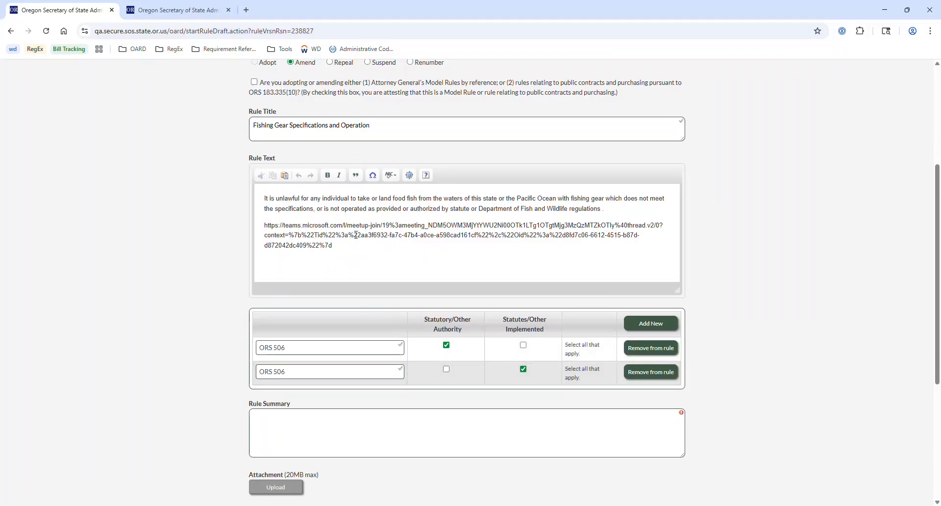
left_click(371, 433)
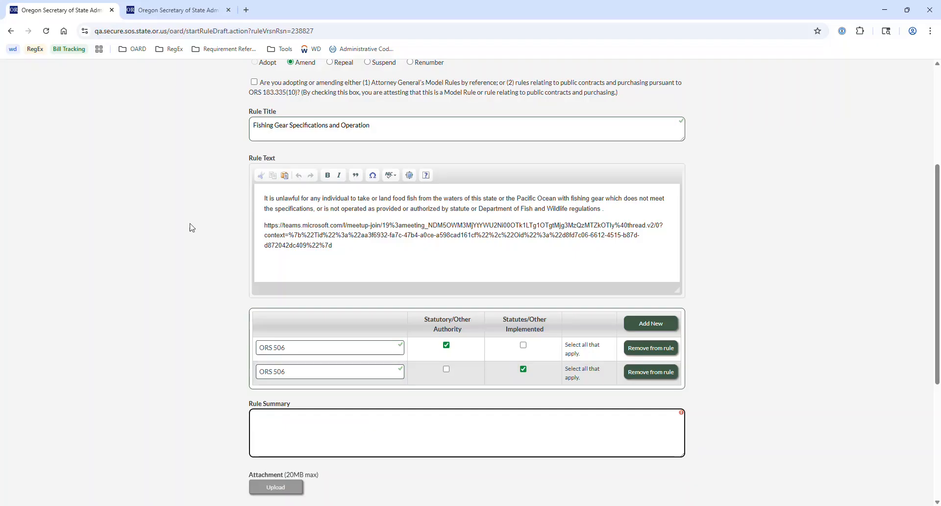
left_click(182, 11)
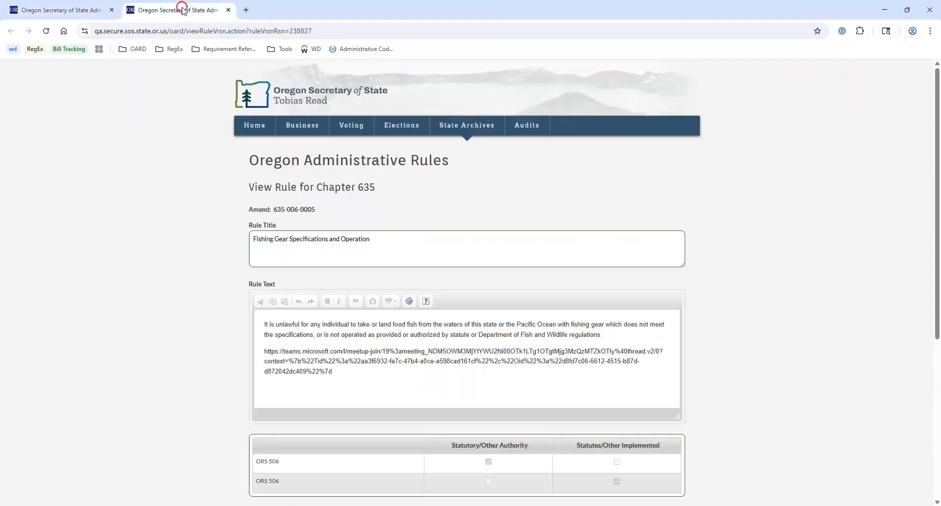
scroll(208, 264, "down", 3)
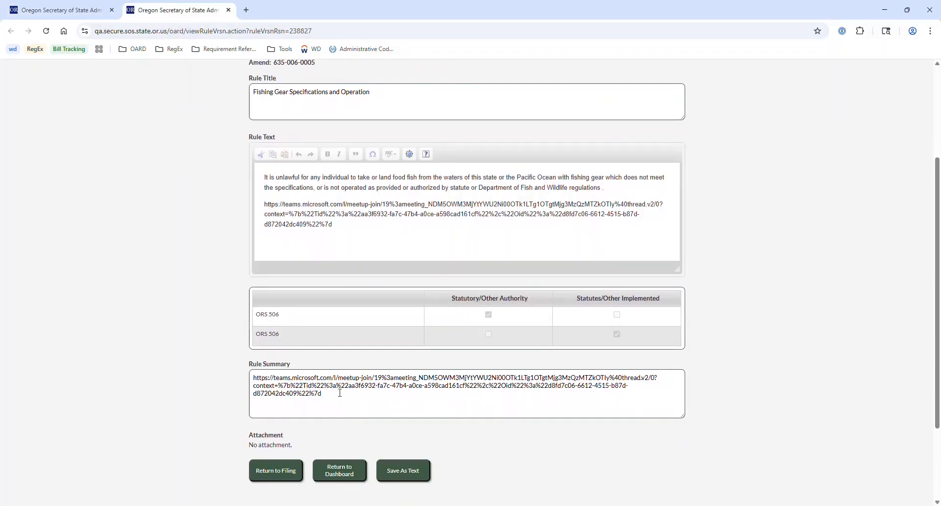
triple_click(335, 397)
key("ctrl+c")
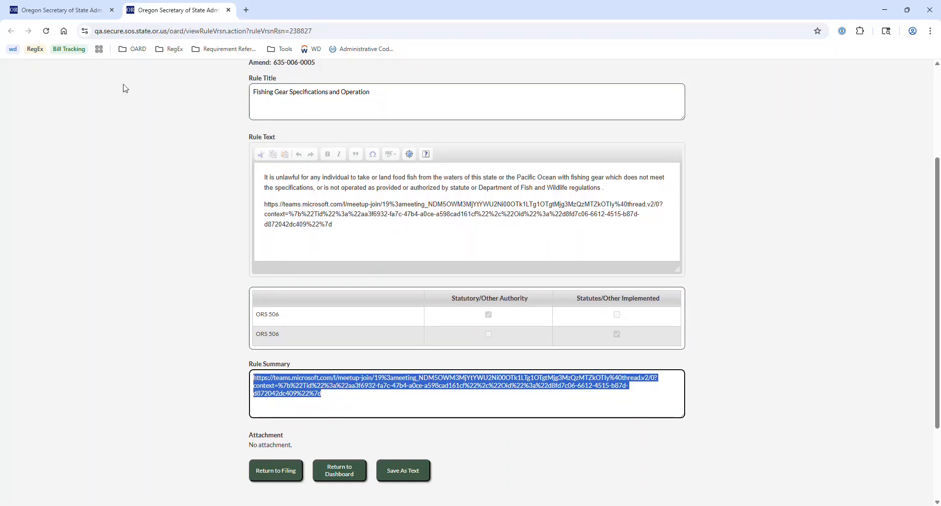
left_click(82, 10)
left_click(278, 429)
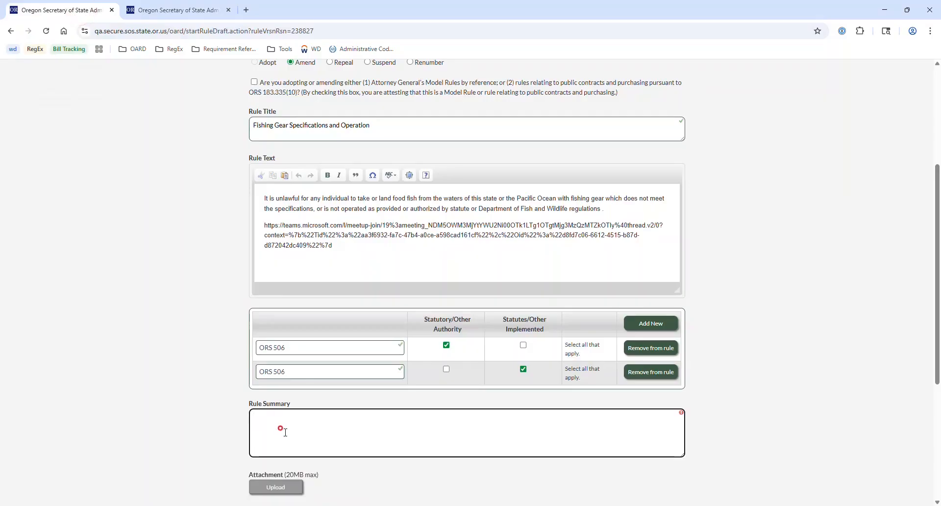
key("ctrl+v")
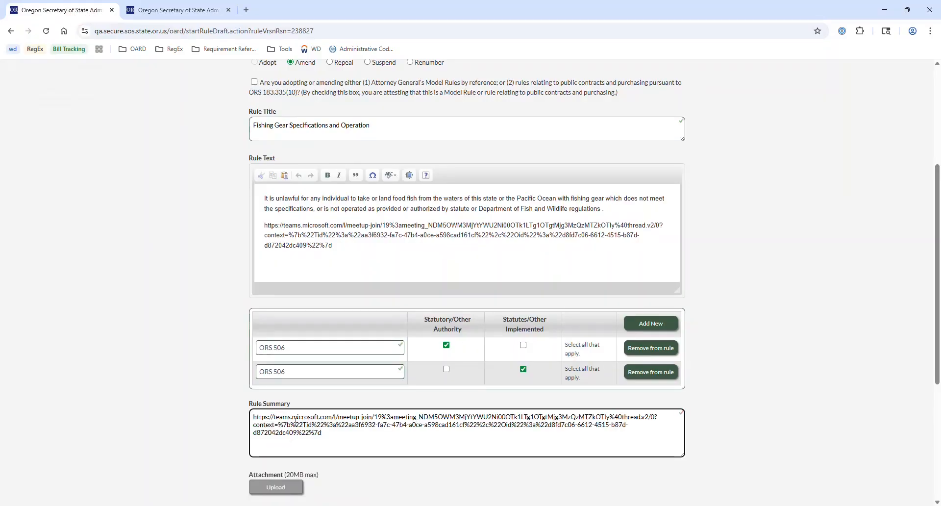
scroll(295, 421, "down", 2)
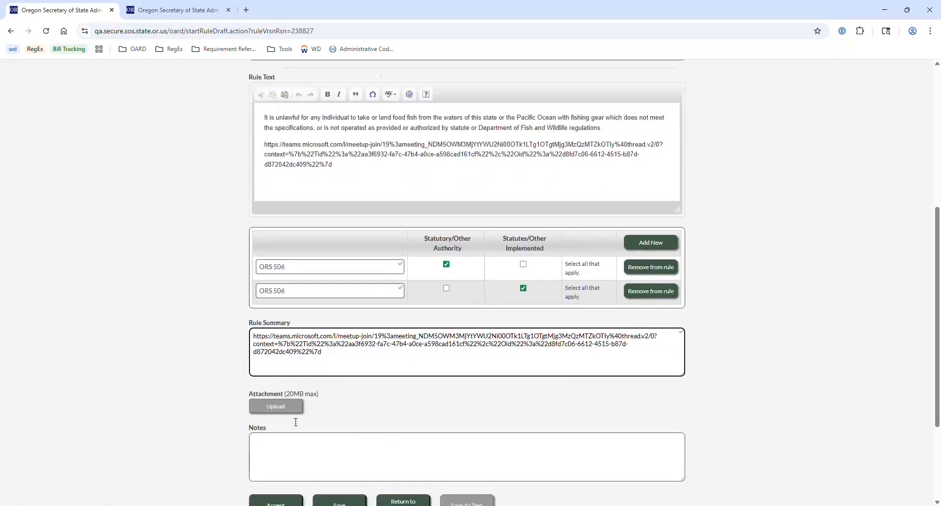
scroll(295, 420, "down", 2)
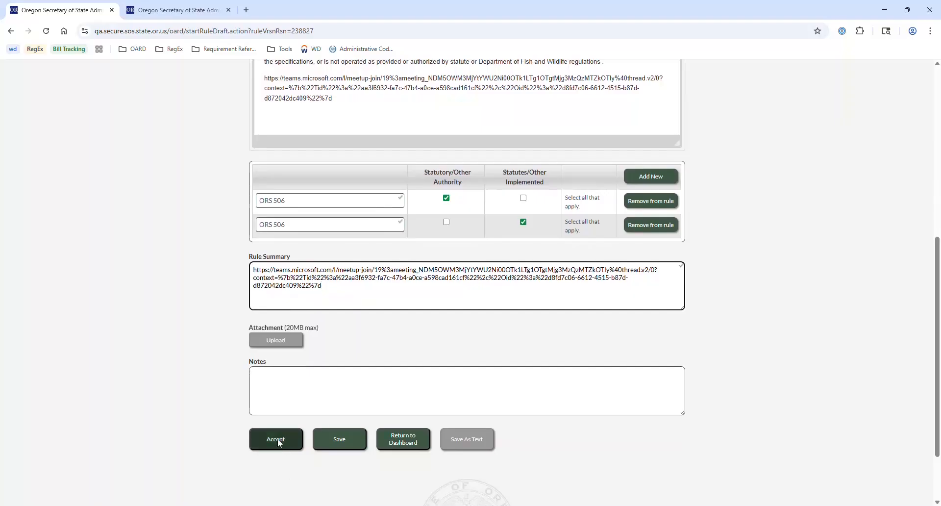
left_click(278, 440)
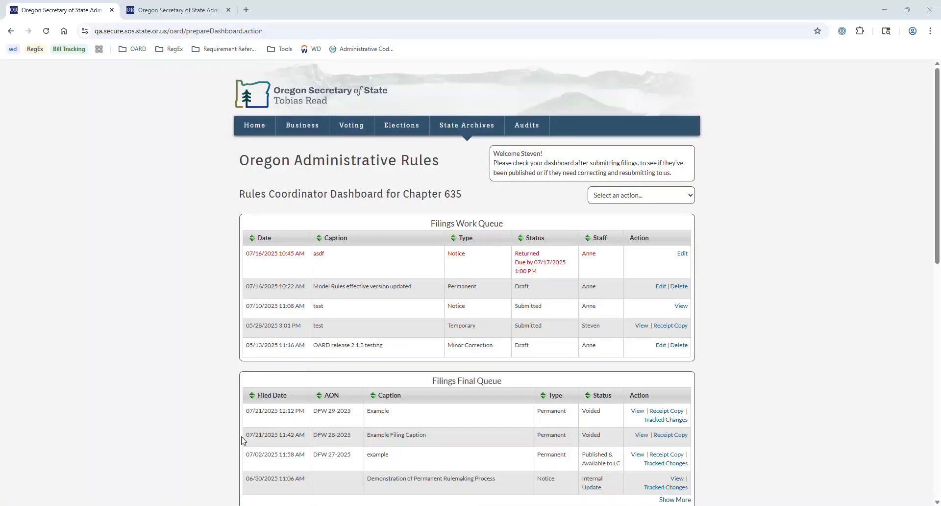
scroll(240, 440, "down", 5)
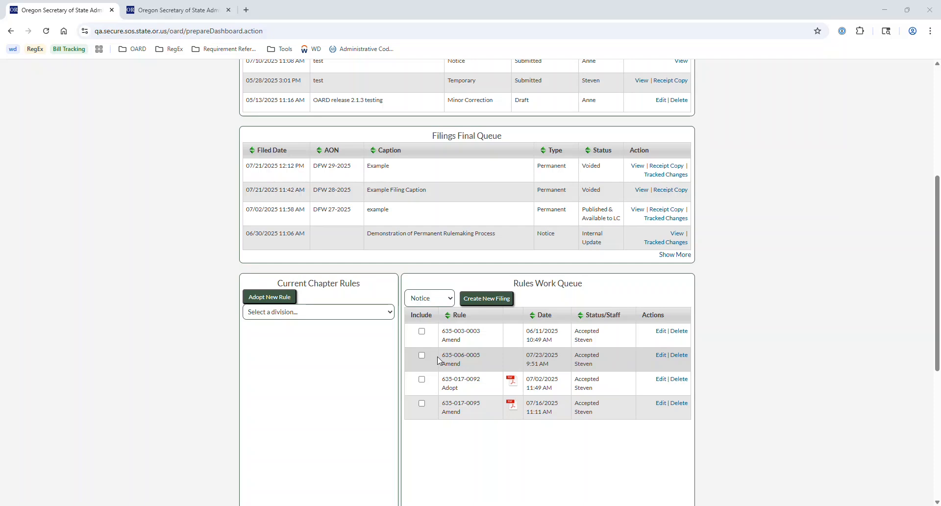
mouse_move(442, 360)
left_click(421, 356)
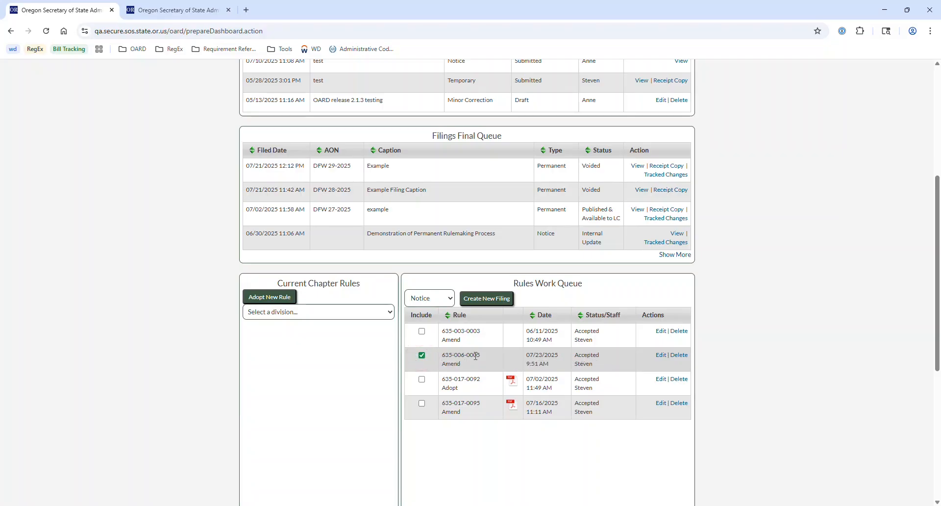
left_click(451, 301)
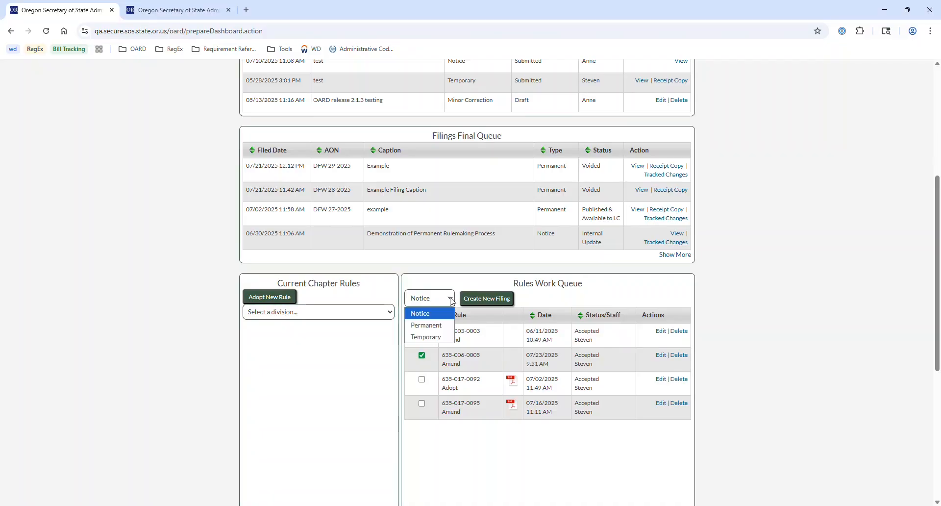
left_click(435, 326)
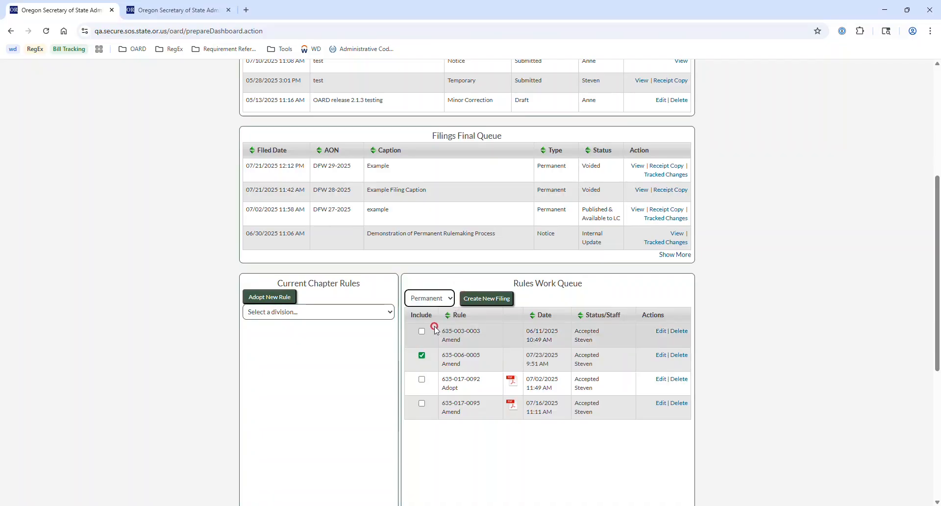
left_click(502, 299)
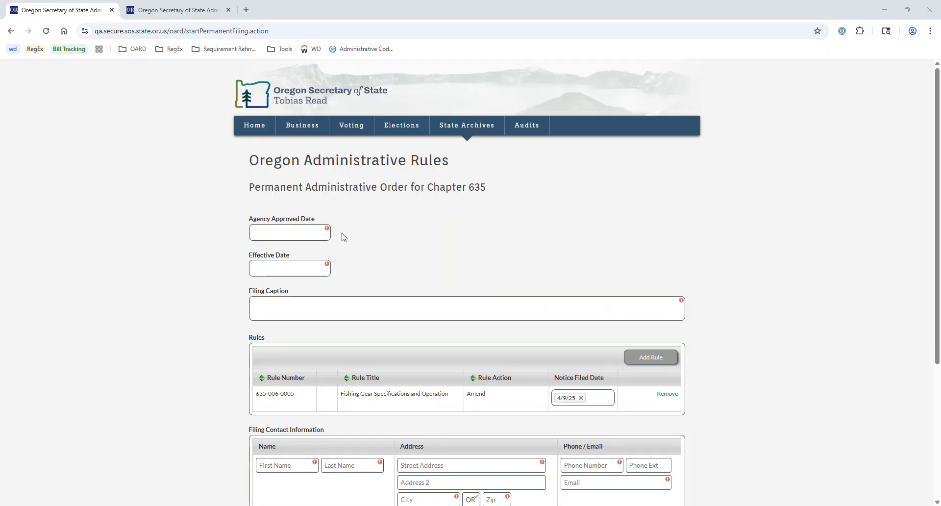
Step: Set the Agency Approved Date and Effective Date to 07/23/2025 and enter "Example caption" as the Filing Caption
left_click(288, 232)
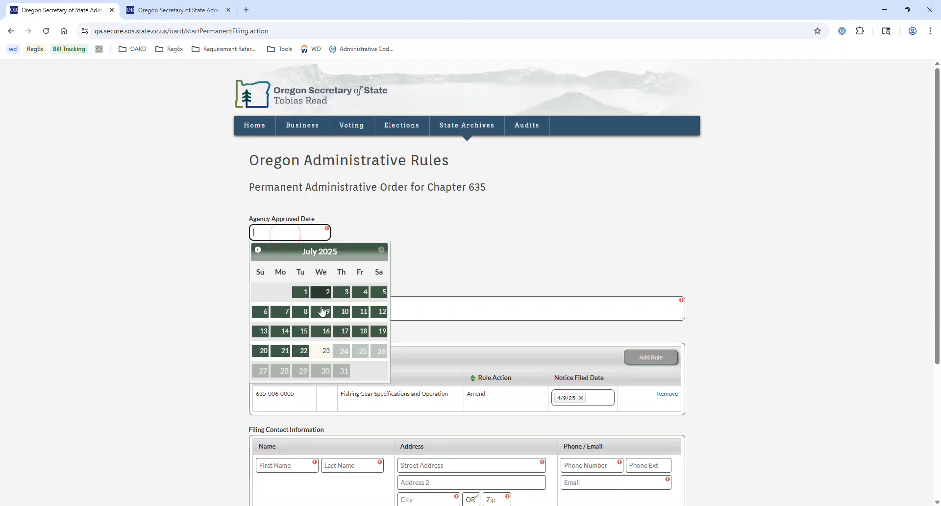
left_click(324, 357)
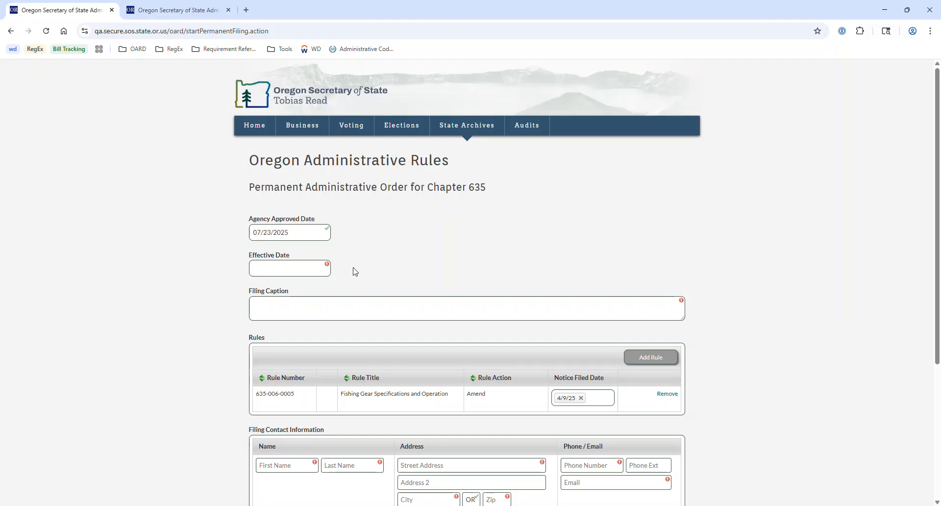
left_click(307, 268)
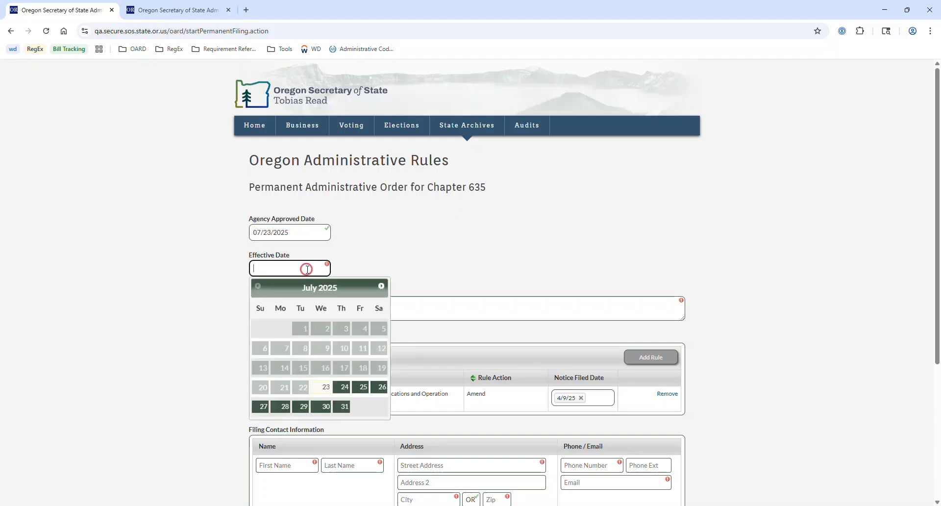
left_click(326, 391)
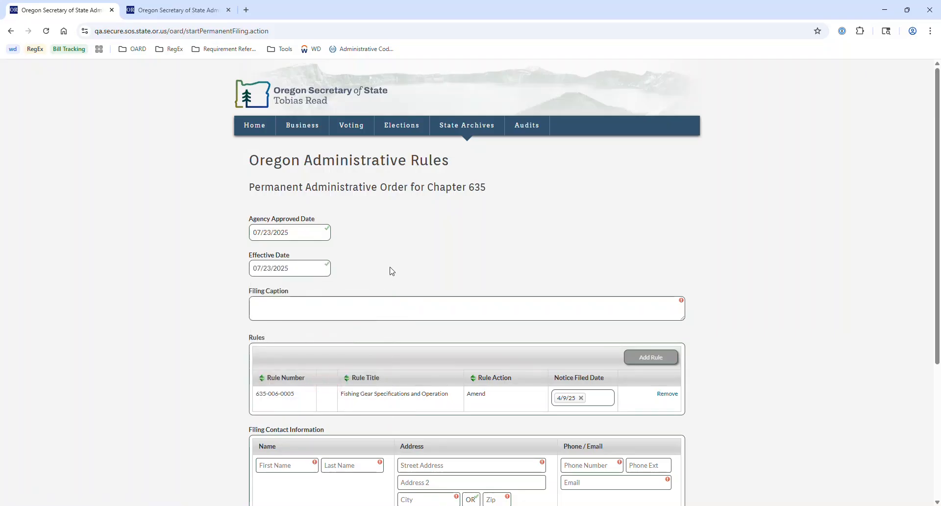
left_click(370, 307)
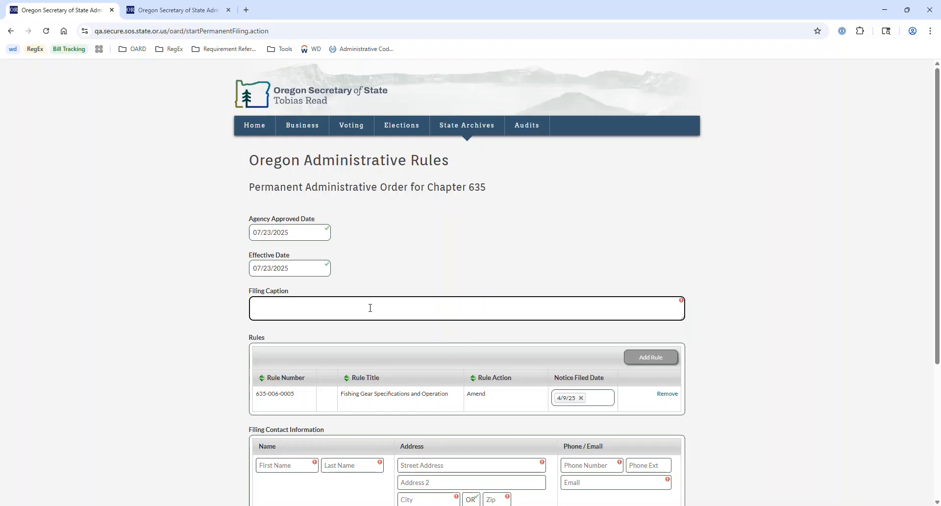
type("Example caption")
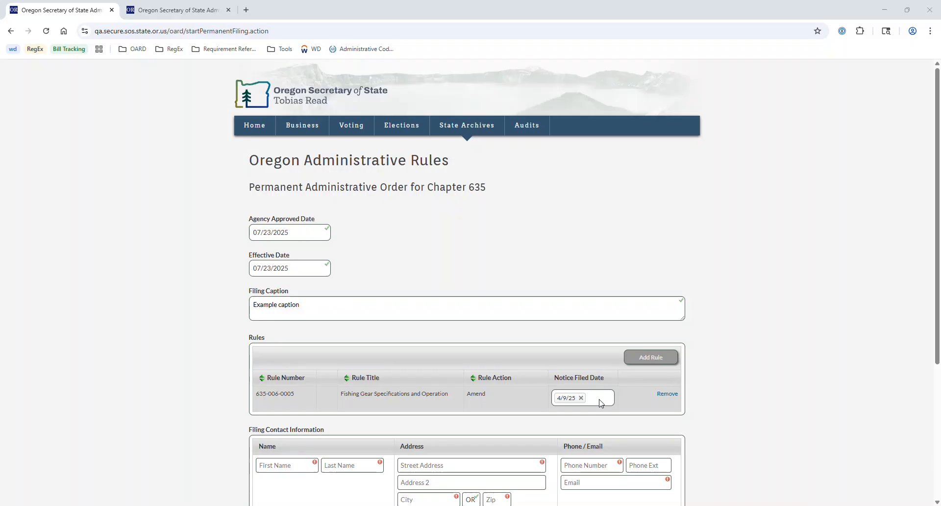
left_click(581, 398)
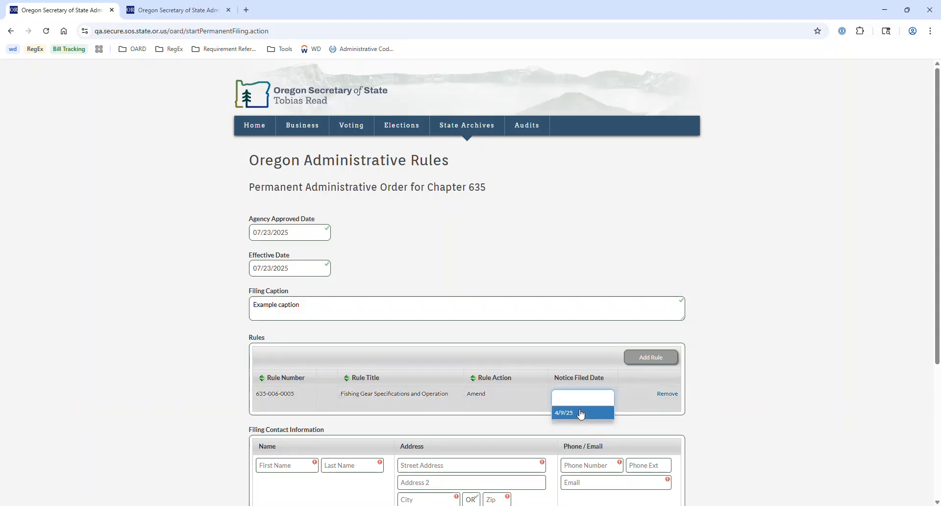
left_click(582, 415)
Step: Enter the contact person's first and last name in the Filing Contact Information
scroll(577, 392, "down", 3)
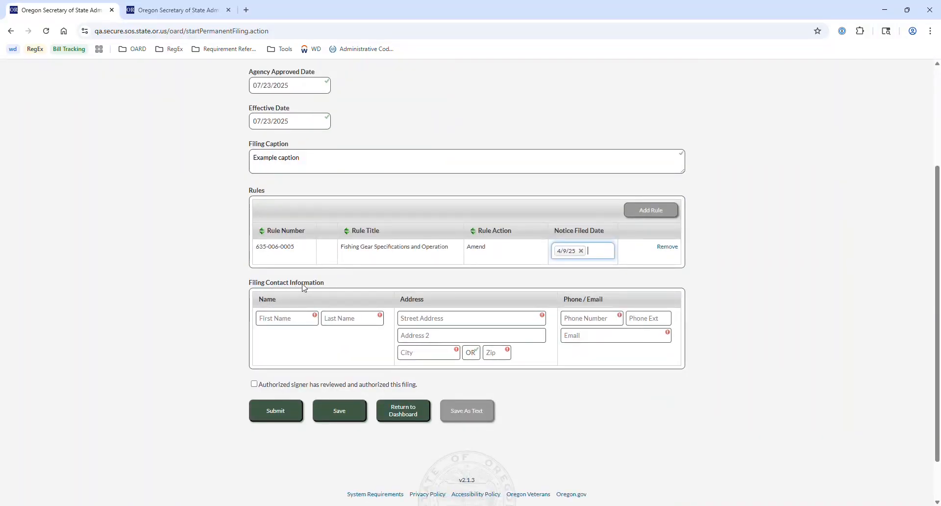
left_click(280, 319)
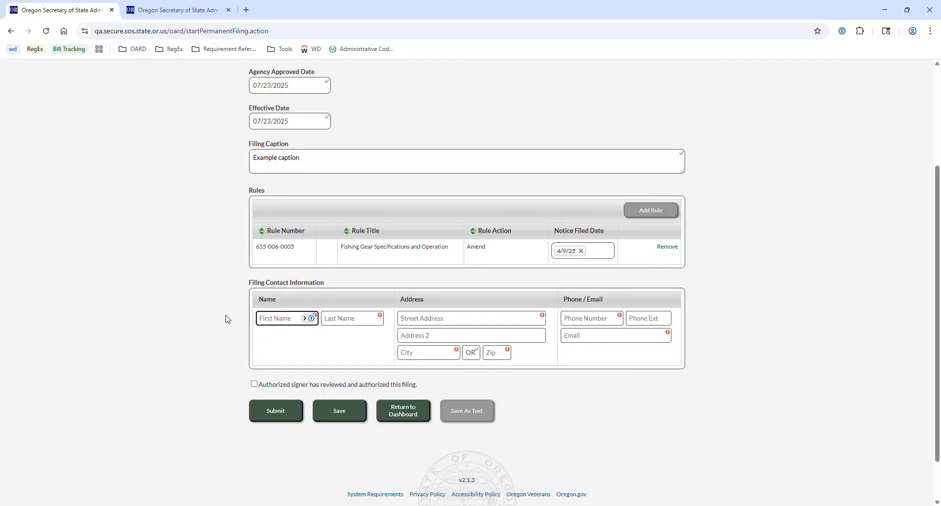
type("Example")
key("Tab")
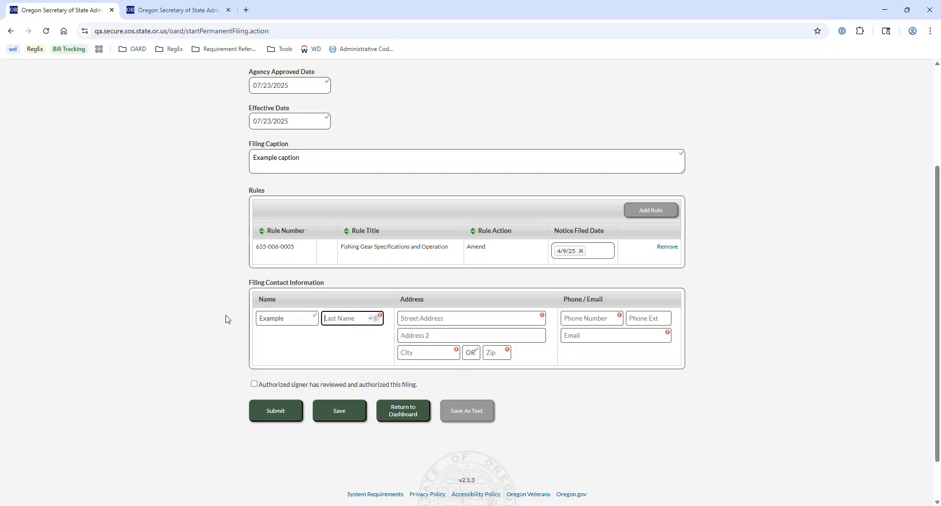
type("Example")
key("Tab")
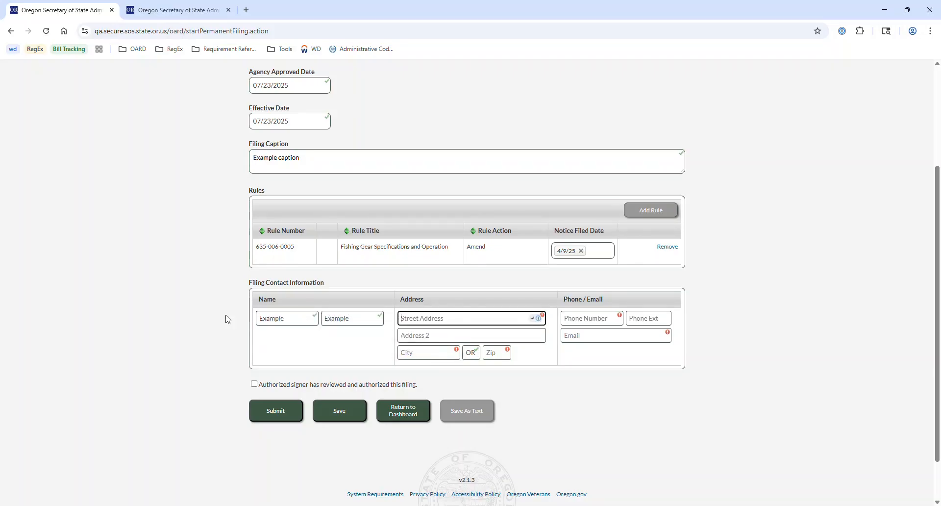
Step: Fill in the filing contact's street address, city and zip code, leaving Address 2 empty and the state as OR
type("123 Apple")
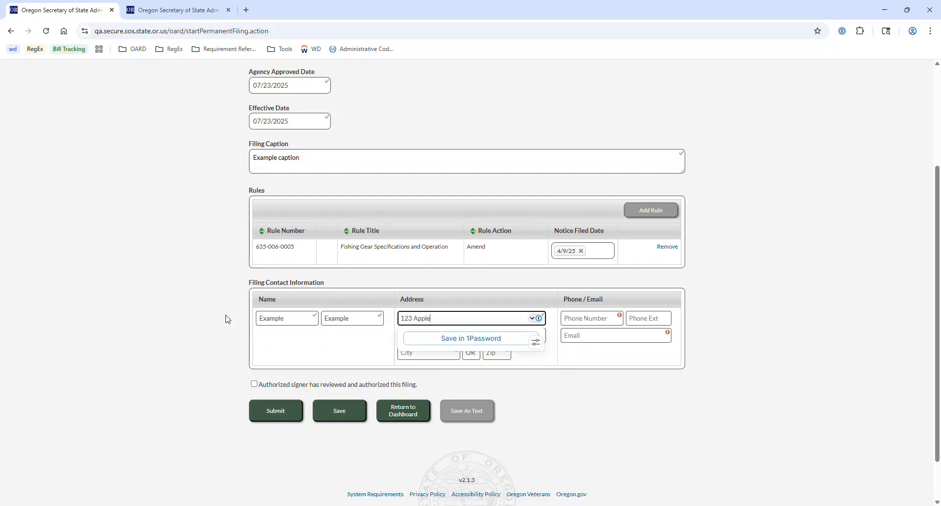
type(" St")
key("Tab")
key("Tab")
type("S")
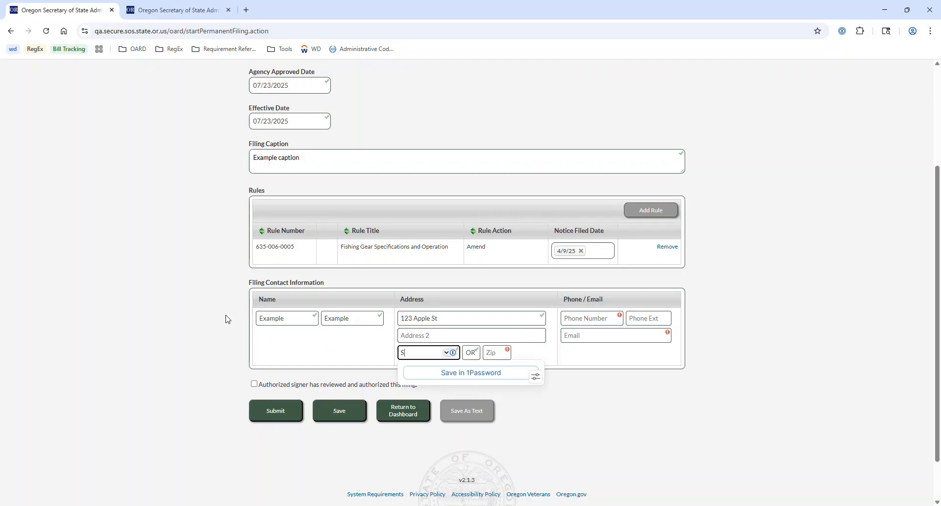
type("alem")
key("Tab")
key("Tab")
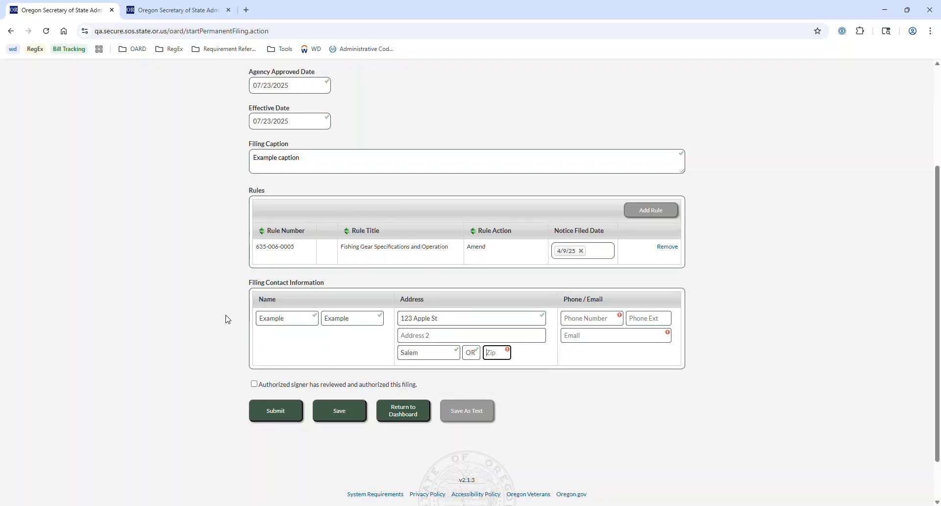
type("97302")
key("Tab")
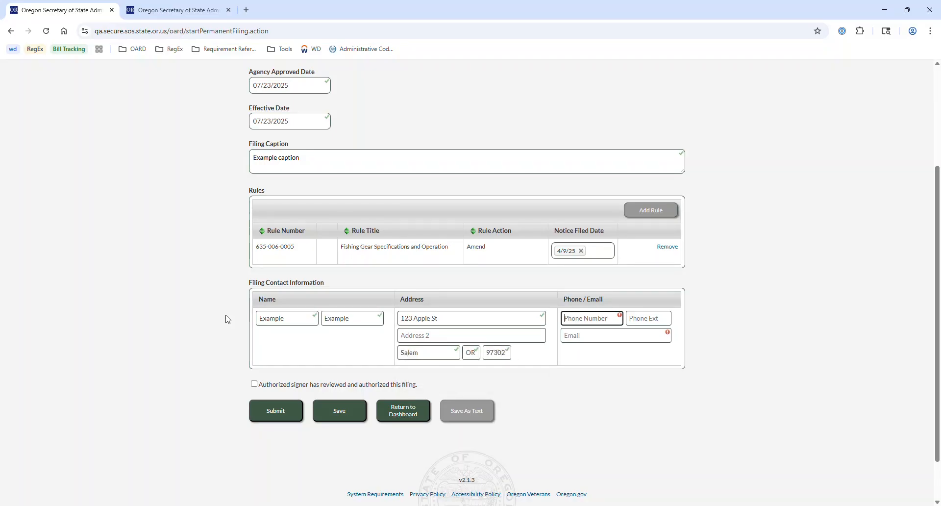
Step: Enter the filing contact's phone number and email address, leaving the phone extension empty
type("1234567890")
key("Tab")
key("Tab")
type("e")
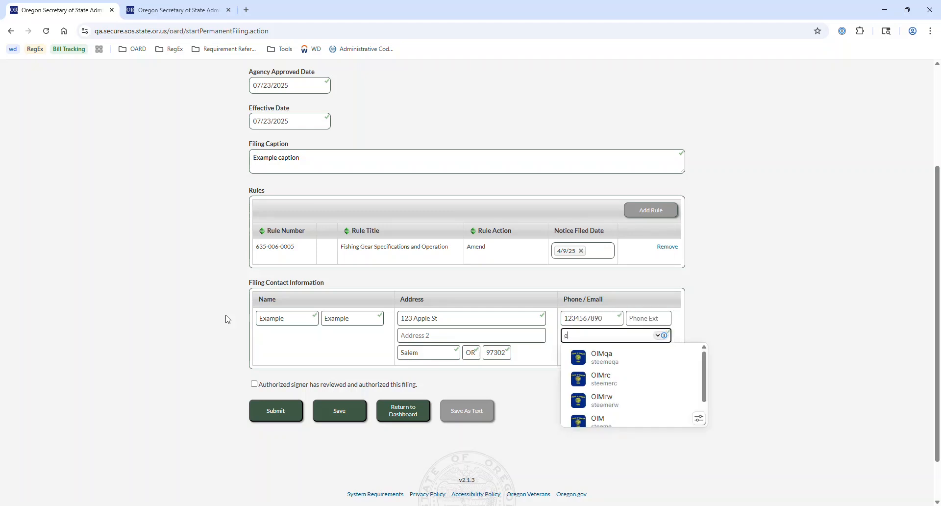
type("mail@e")
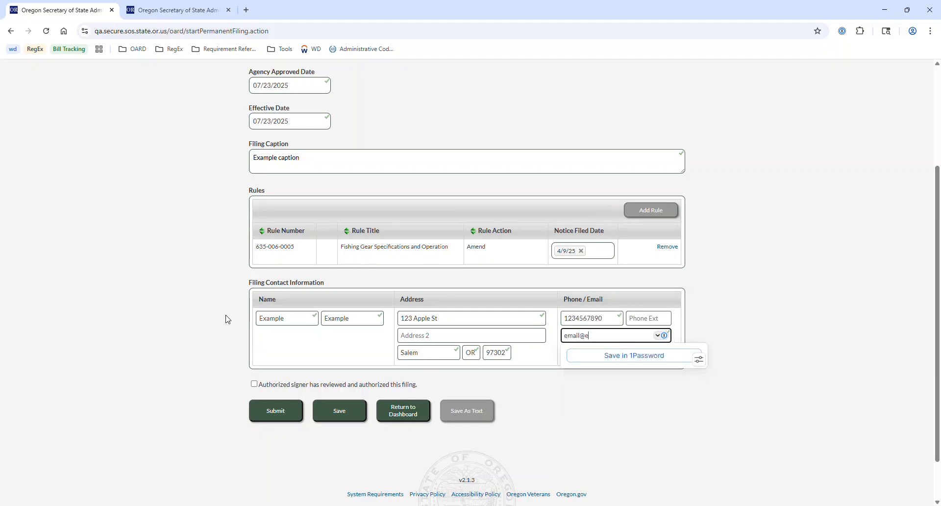
type("mail.com")
left_click(214, 311)
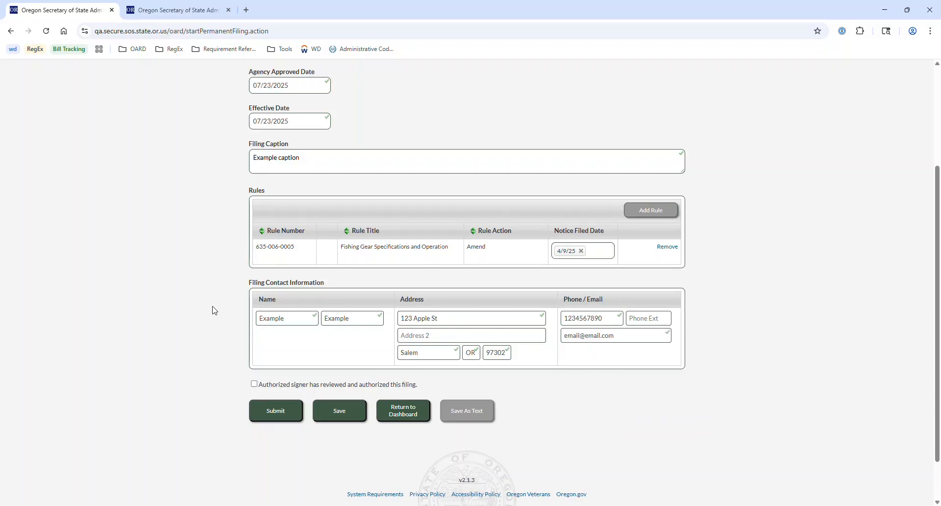
Step: Mark the filing as reviewed and authorized by the authorized signer, submit it and acknowledge the submission message
left_click(254, 384)
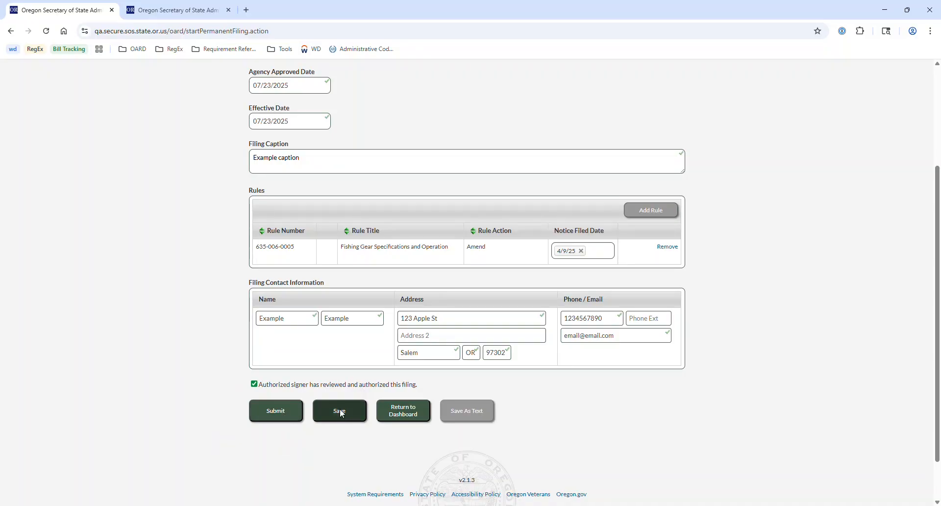
left_click(280, 411)
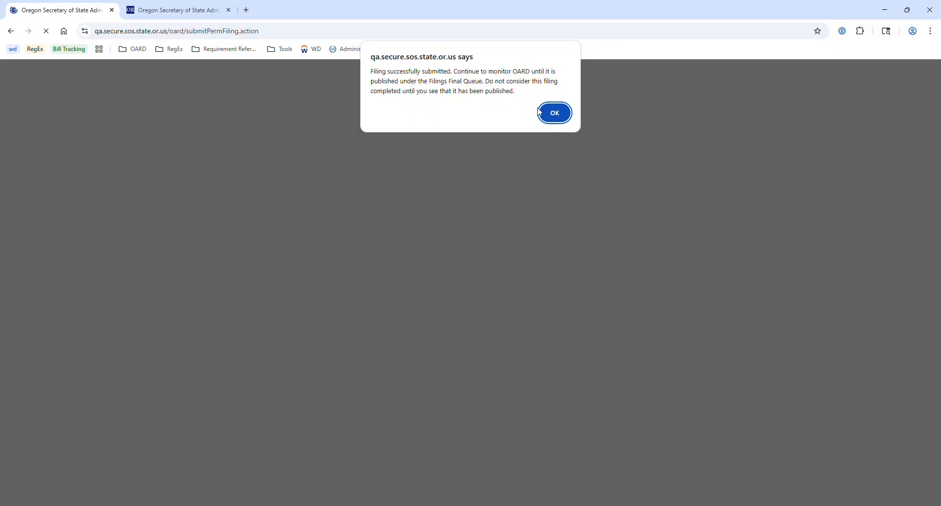
left_click(561, 116)
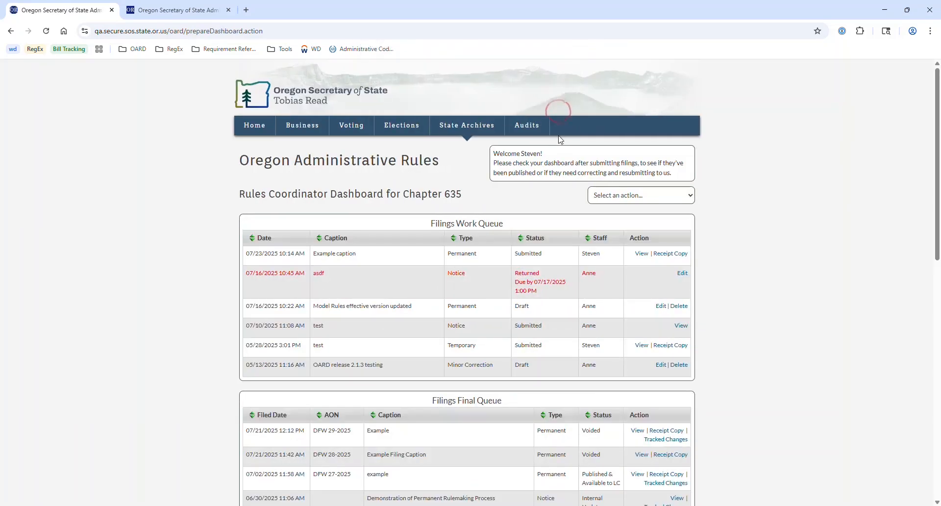